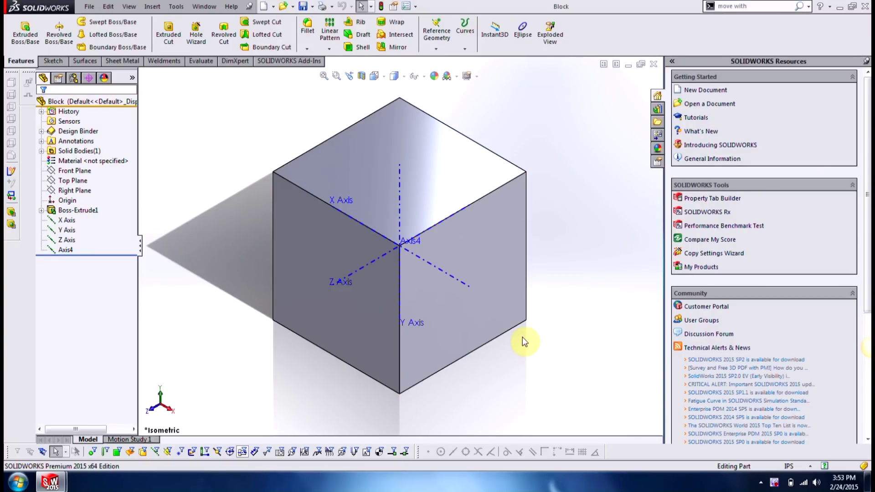
- Zoom in and out on the cube with the mouse wheel, finishing with the whole cube in view
scroll(362, 328, "down", 5)
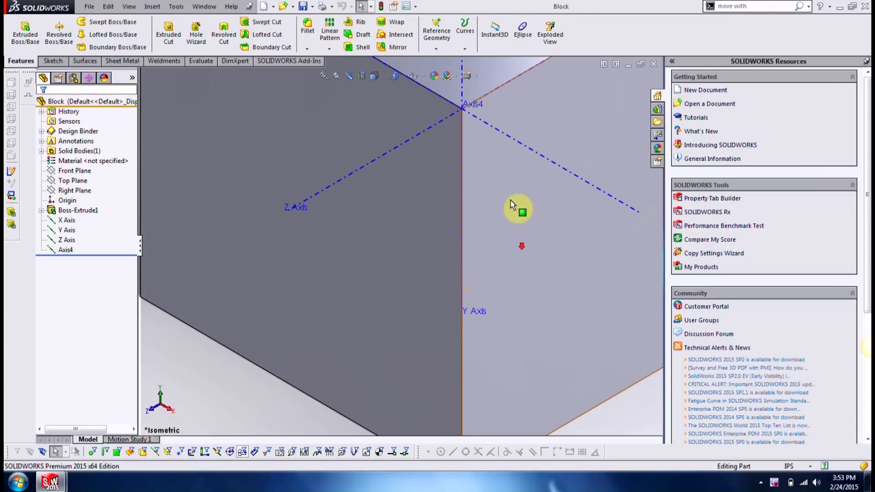
scroll(512, 205, "up", 3)
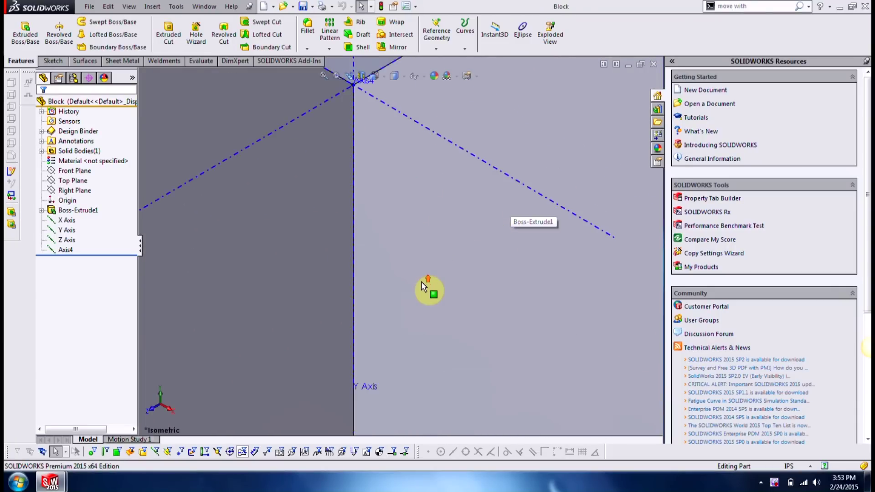
scroll(424, 287, "up", 8)
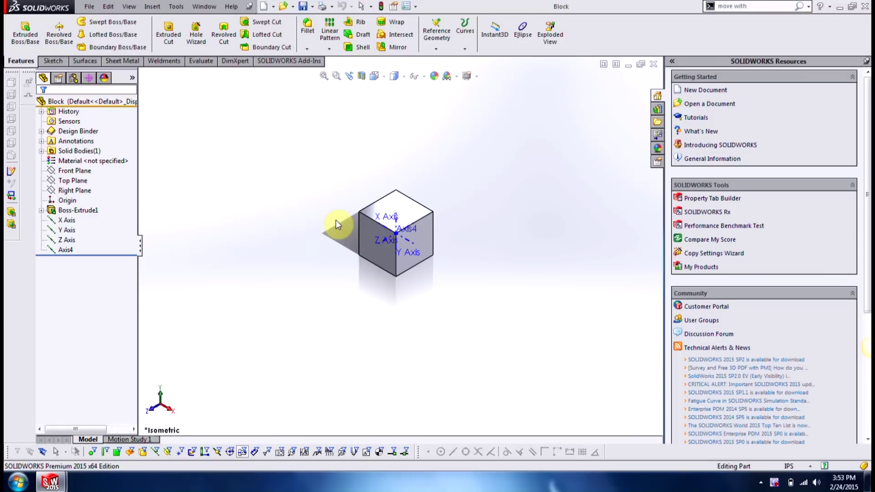
scroll(336, 223, "down", 6)
scroll(390, 250, "up", 6)
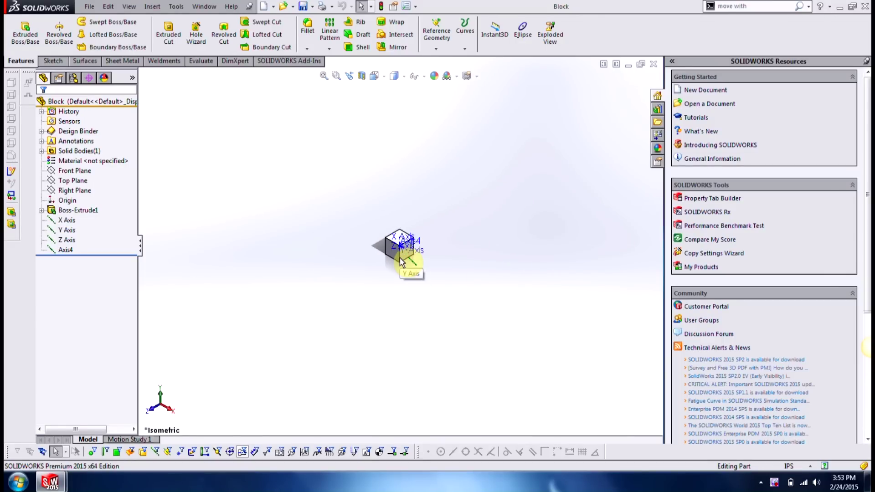
scroll(400, 261, "down", 6)
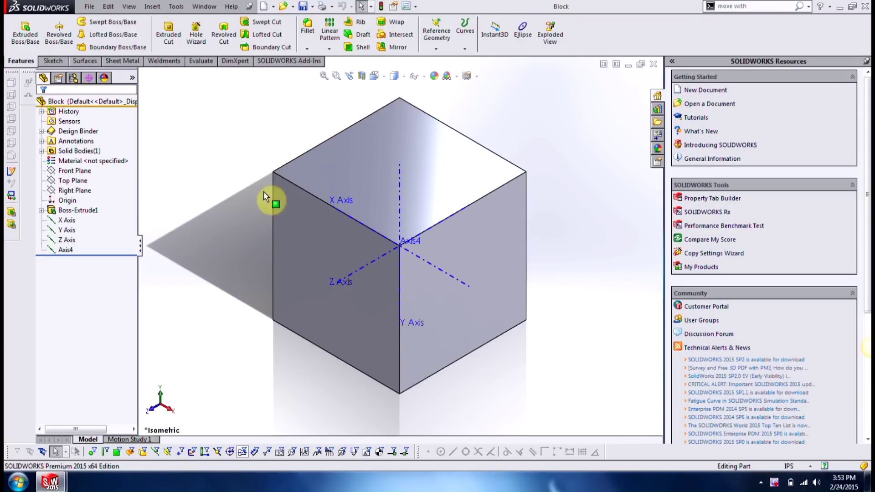
- Pan the cube sideways and then back to the right, and clear the selection
mouse_move(323, 277)
middle_mouse_down("ctrl")
mouse_move(641, 307)
mouse_move(338, 283)
mouse_move(23, 274)
mouse_move(408, 248)
mouse_move(316, 263)
middle_mouse_up("ctrl")
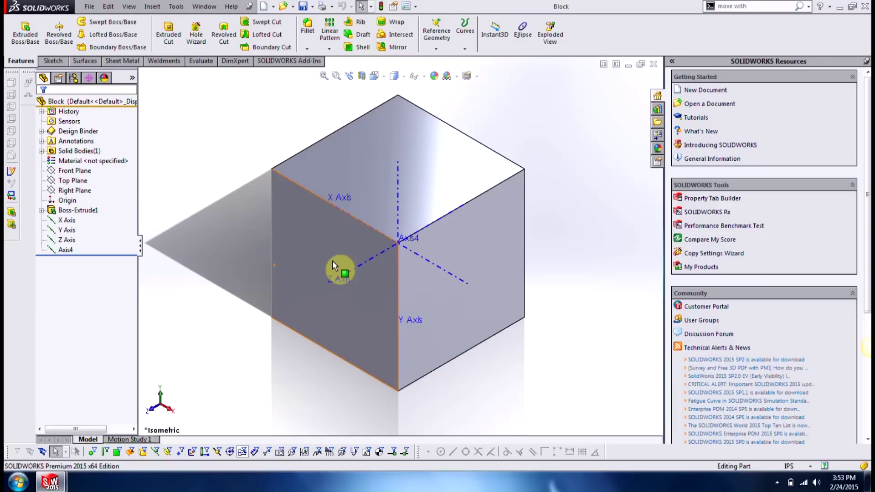
middle_click_drag(357, 268, 449, 260, "ctrl")
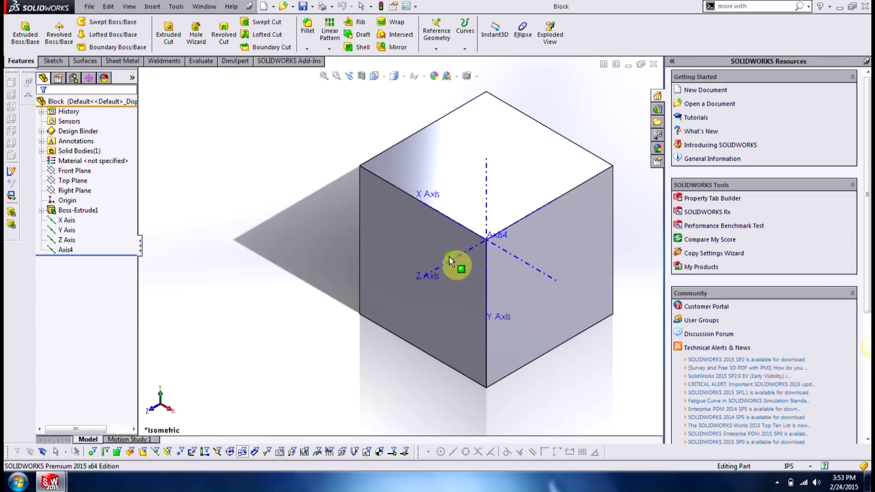
left_click(281, 308)
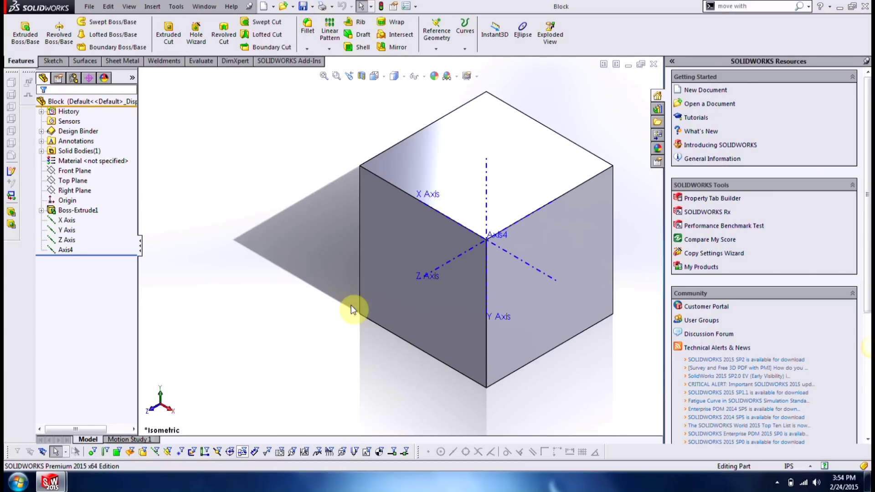
- Shift the cube left, right, up and down using Ctrl+arrow keys
key("ctrl+Left")
key("ctrl+Left")
key("ctrl+Left")
key("ctrl+Right")
key("ctrl+Right")
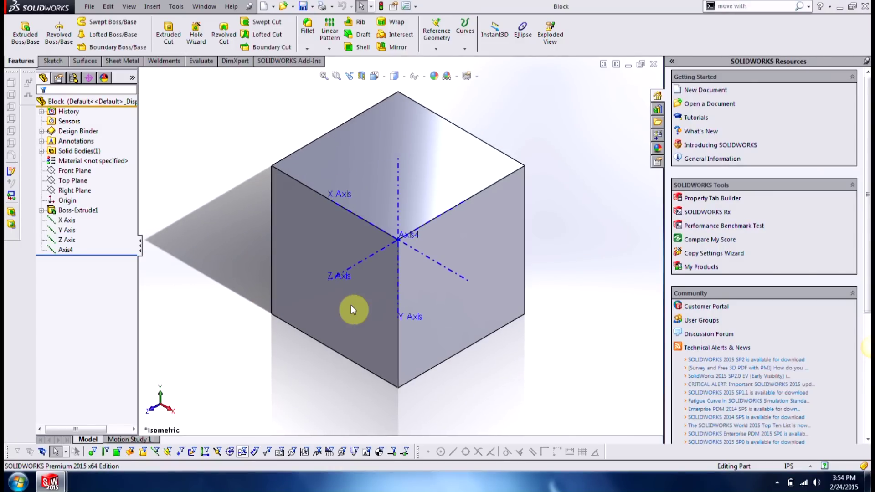
key("ctrl+Up")
key("ctrl+Up")
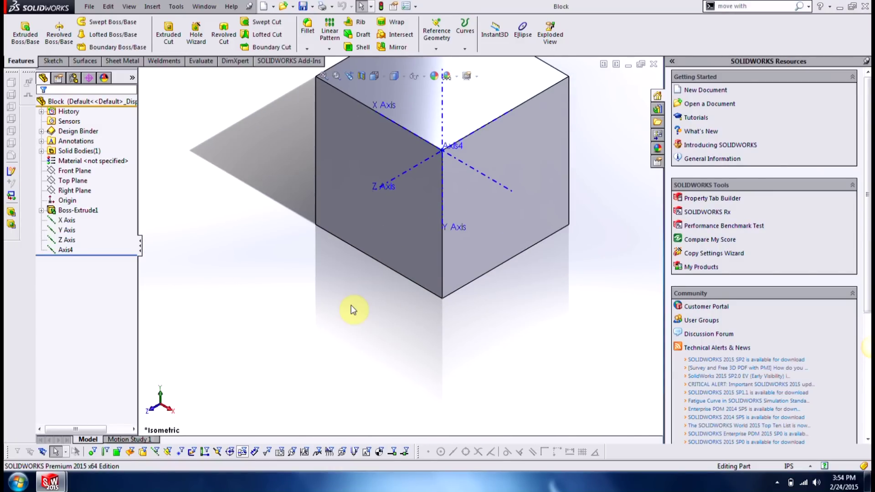
key("ctrl+Down")
key("ctrl+Down")
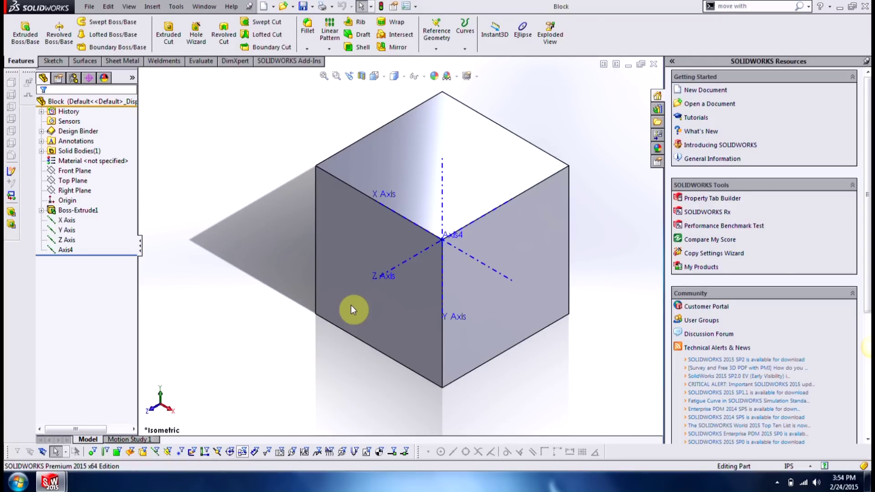
key("shift+Down")
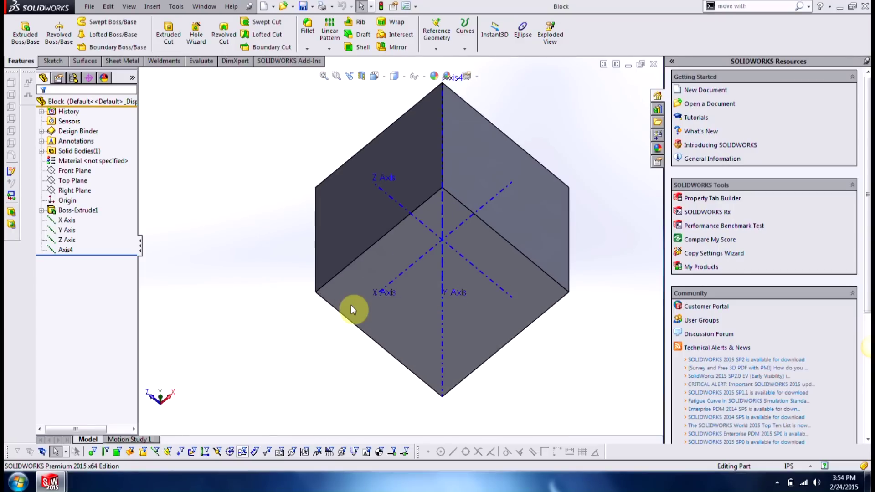
key("shift+Up")
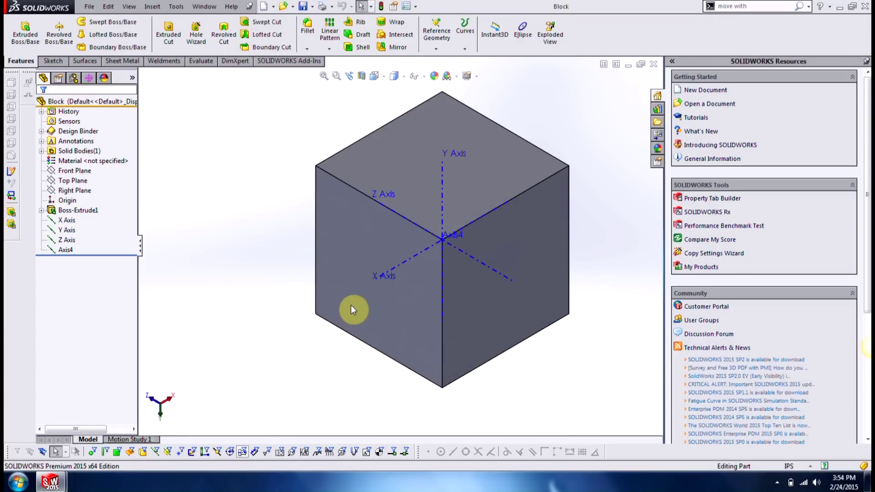
key("ctrl+7")
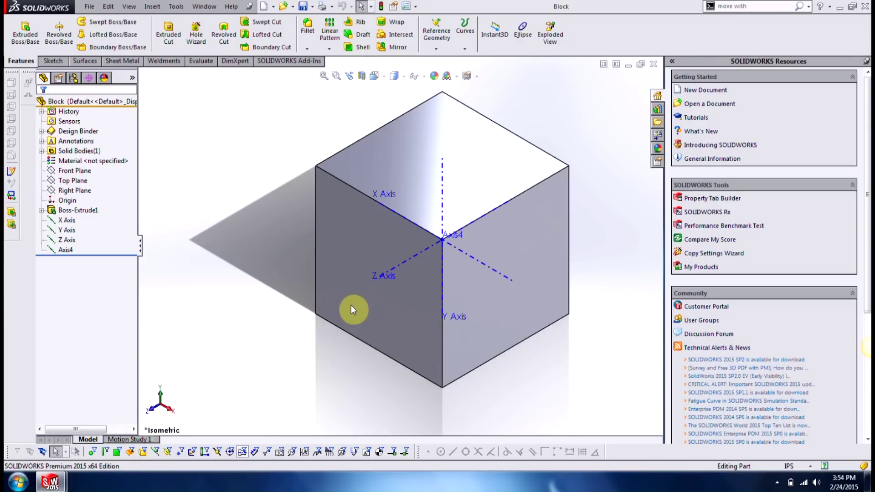
key("shift+Down")
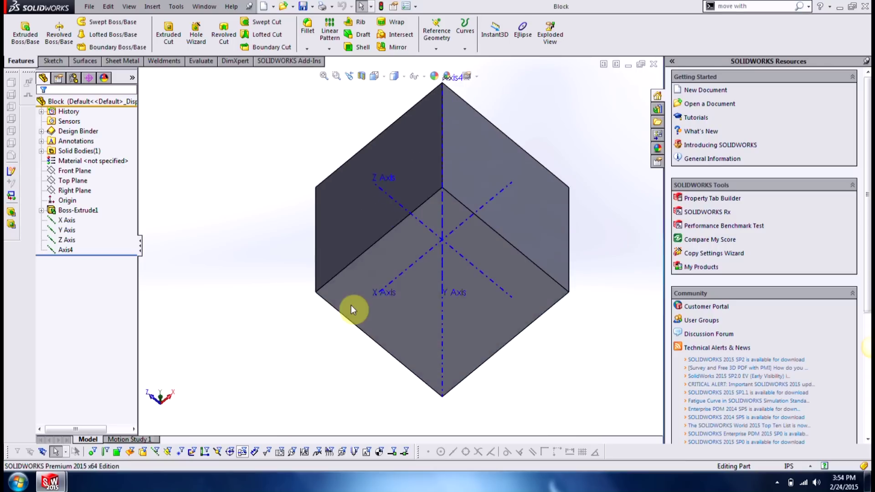
key("ctrl+7")
key("shift+Left")
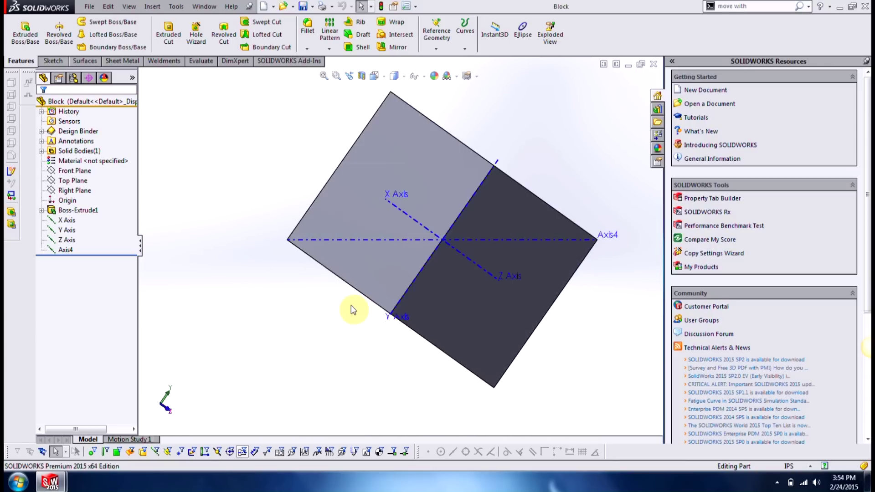
key("ctrl+7")
key("shift+Up")
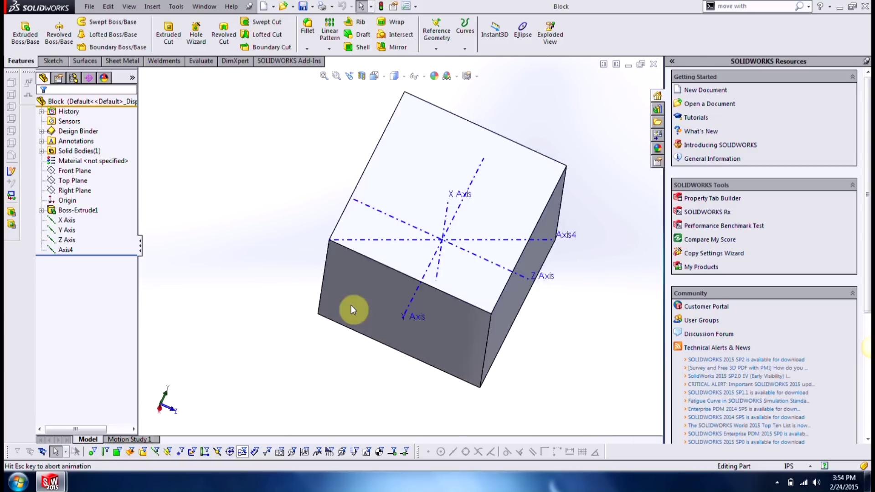
key("ctrl+7")
key("shift+Right")
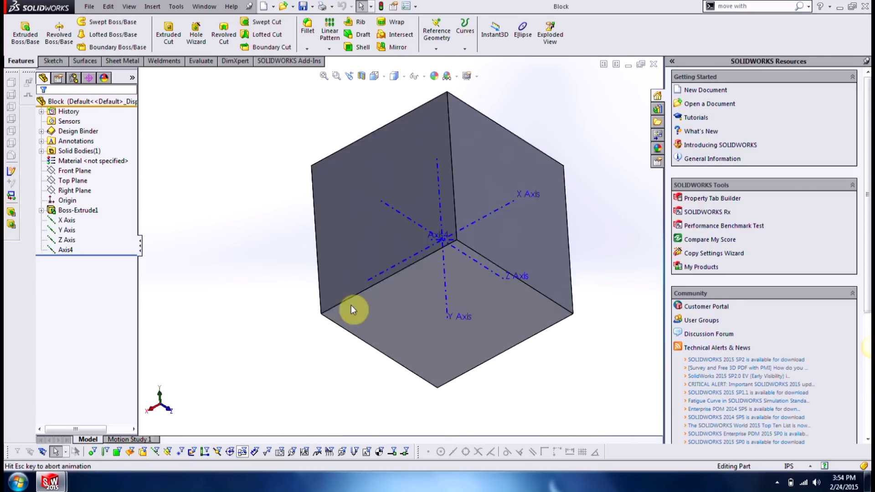
key("ctrl+7")
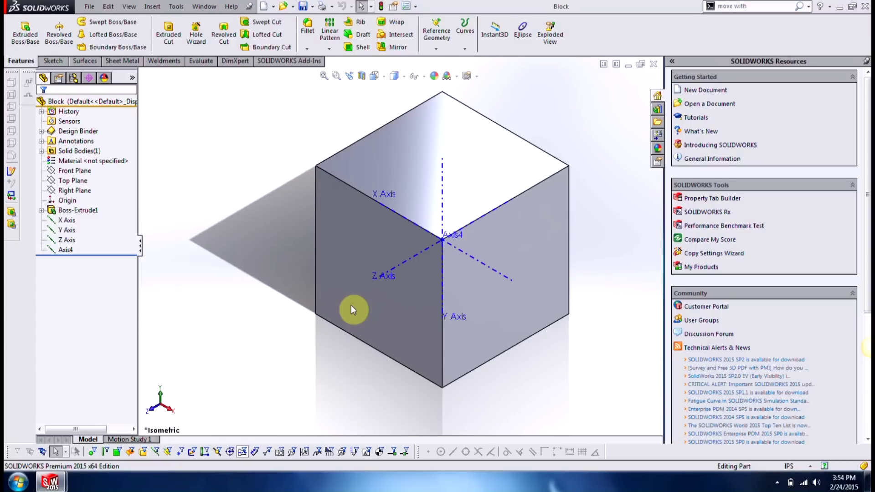
- Set the arrow-key view rotation increment to 180.00deg in System Options > View
left_click(408, 6)
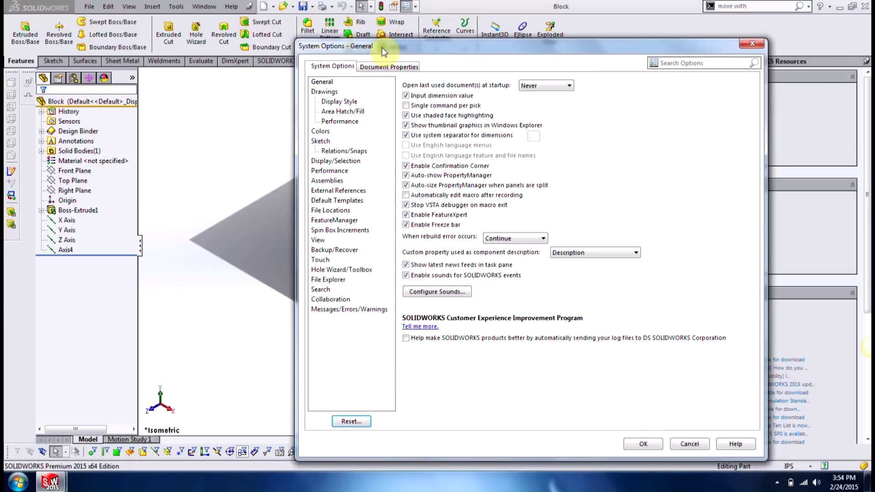
left_click(317, 240)
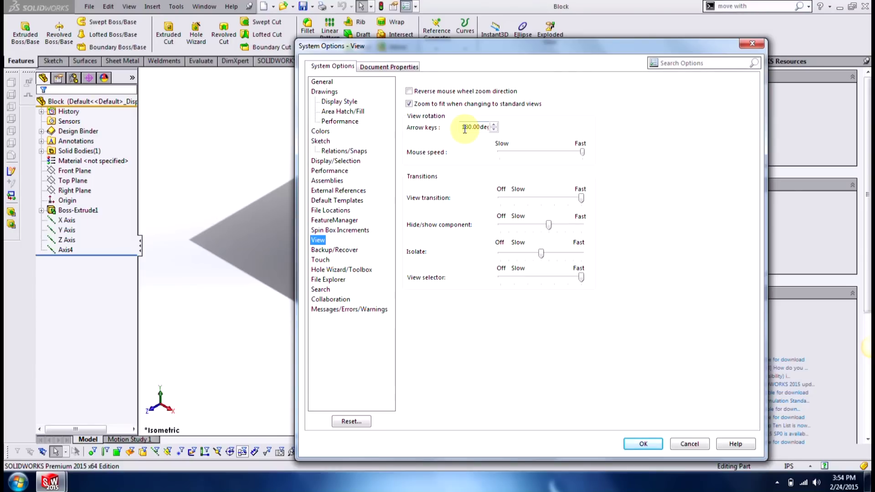
left_click_drag(527, 47, 322, 38)
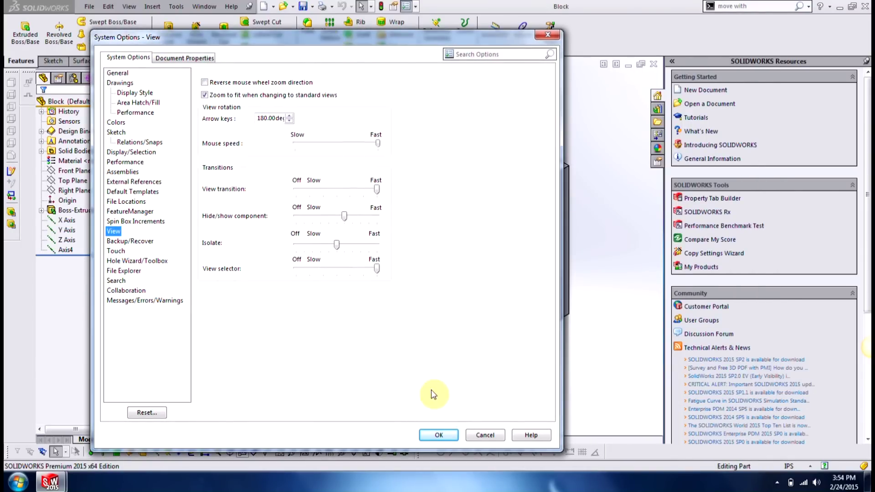
left_click(445, 432)
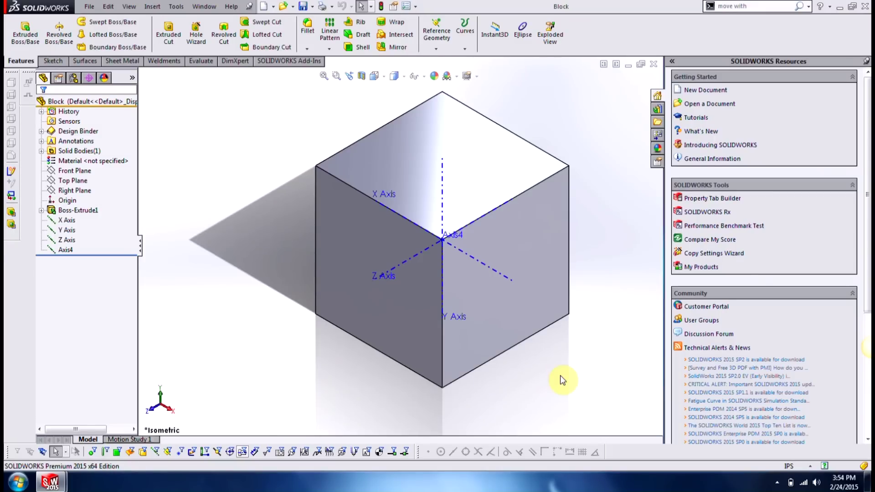
key("Up")
key("Up")
key("Up")
key("Up")
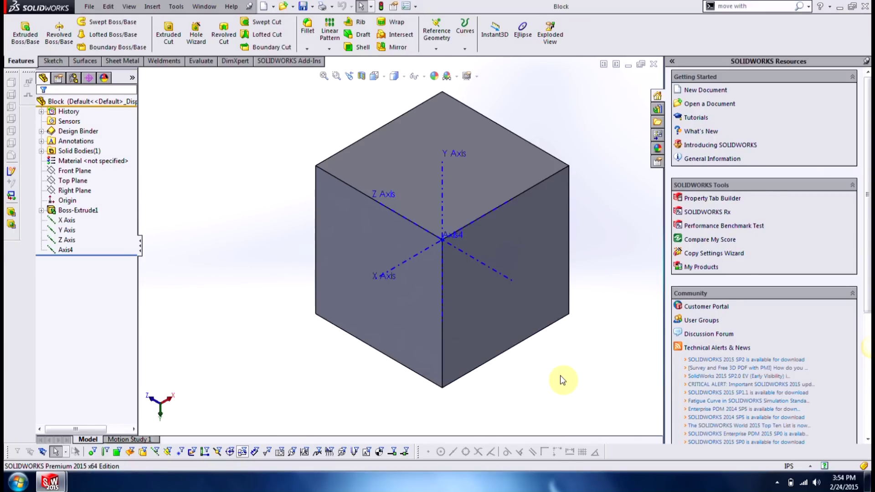
key("Down")
key("Up")
key("Up")
key("Up")
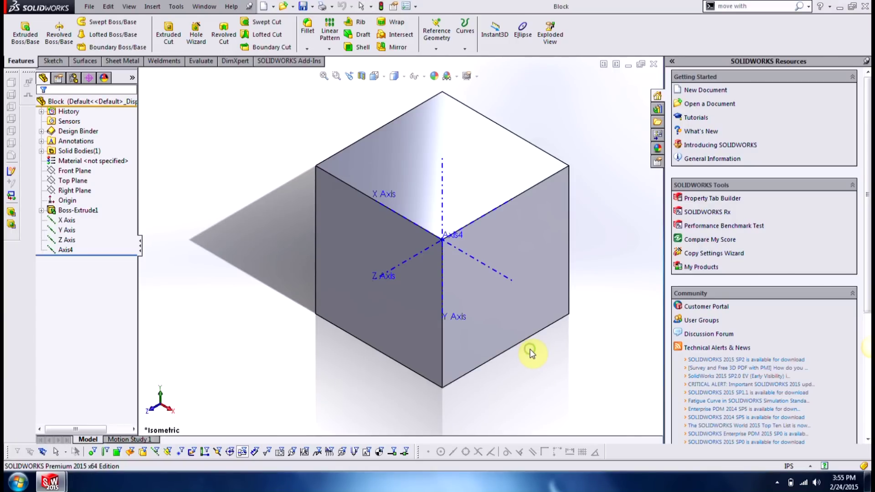
middle_click_drag(531, 351, 465, 335)
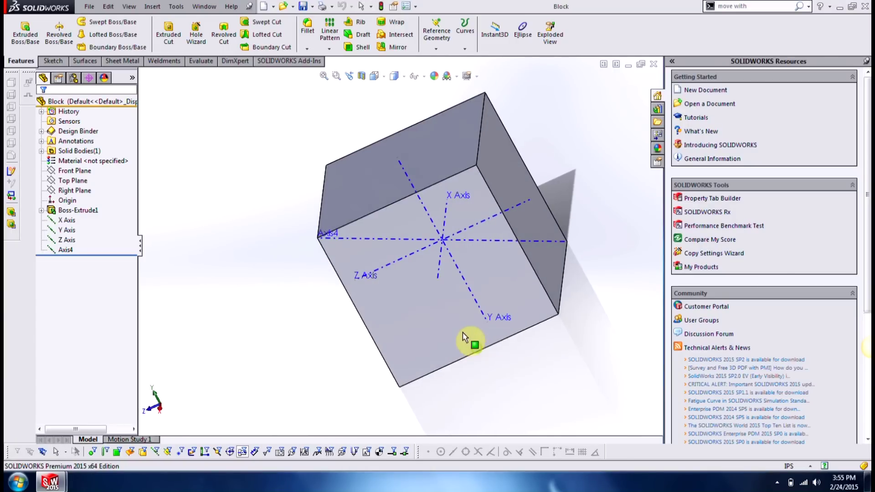
- Select Axis4 and snap the block to the Isometric view
left_click(390, 238)
left_click(255, 257)
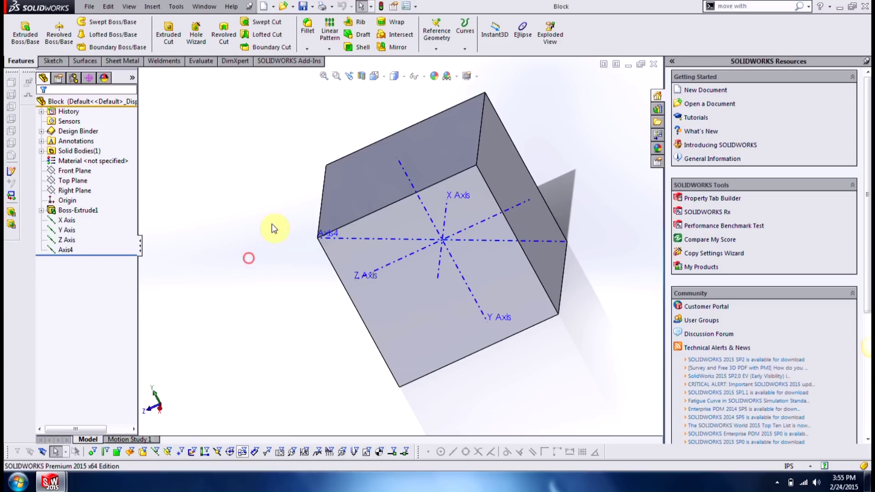
left_click(374, 76)
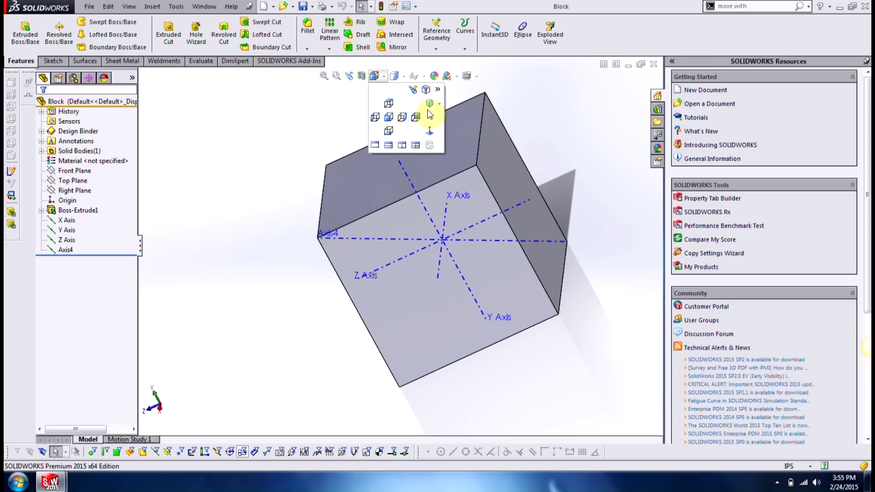
left_click(429, 104)
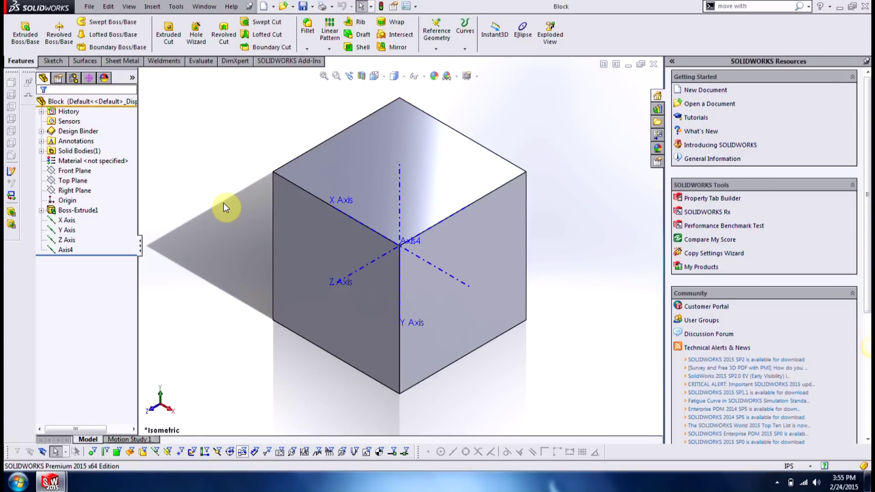
- Spin the block about its axis with arrow keys, then return to isometric with Ctrl+7
key("Left")
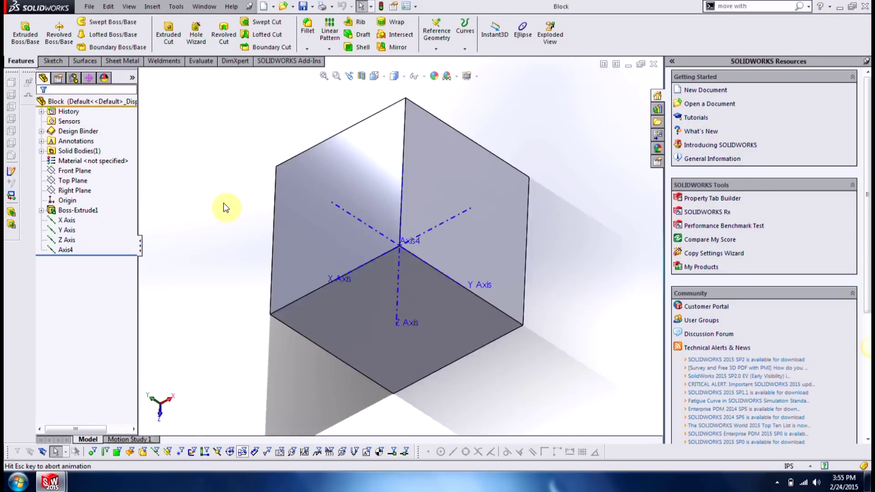
key("alt+Left")
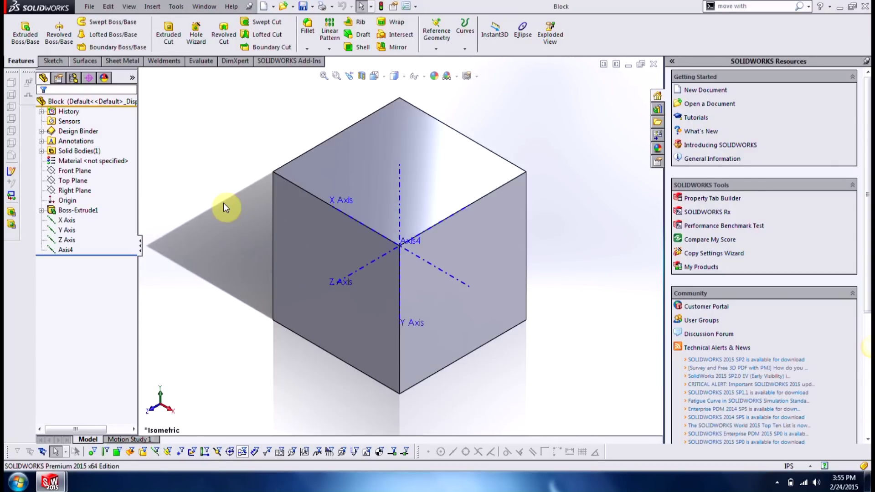
key("ctrl+7")
- Switch to Assembly of Blocks, set Move Component to By Delta XYZ, and right-click Block<3>
left_click(214, 7)
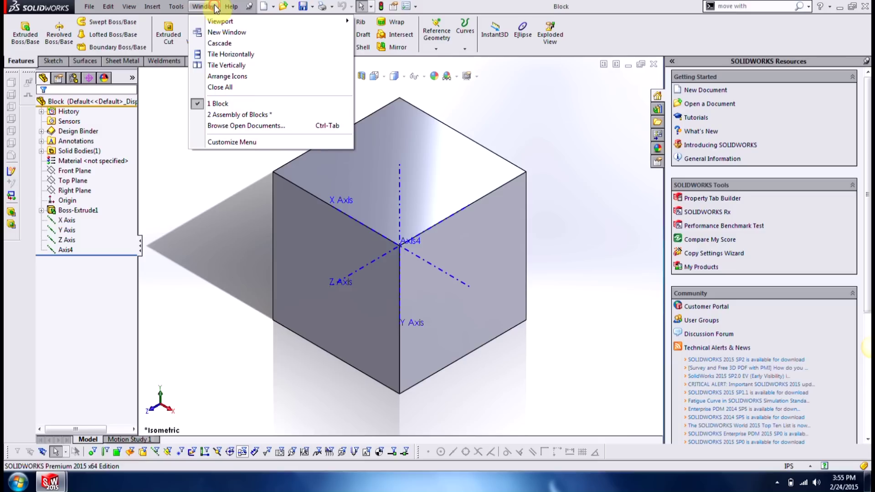
left_click(238, 115)
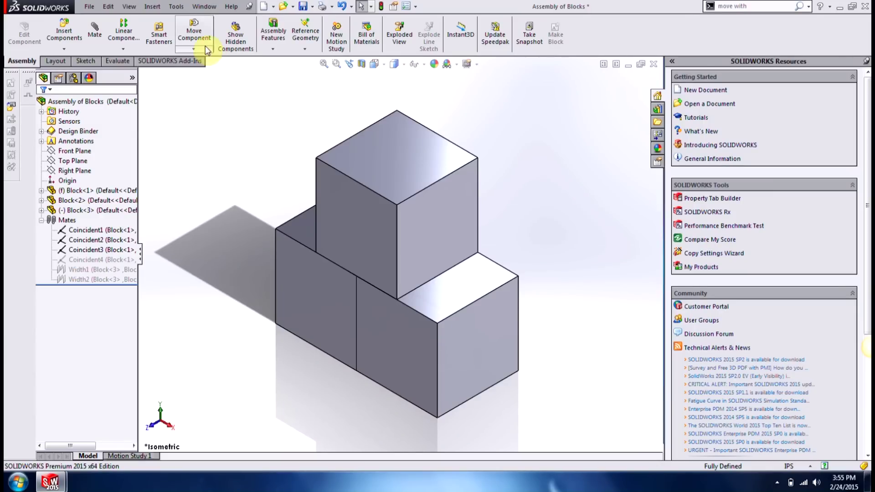
left_click(201, 26)
left_click(91, 154)
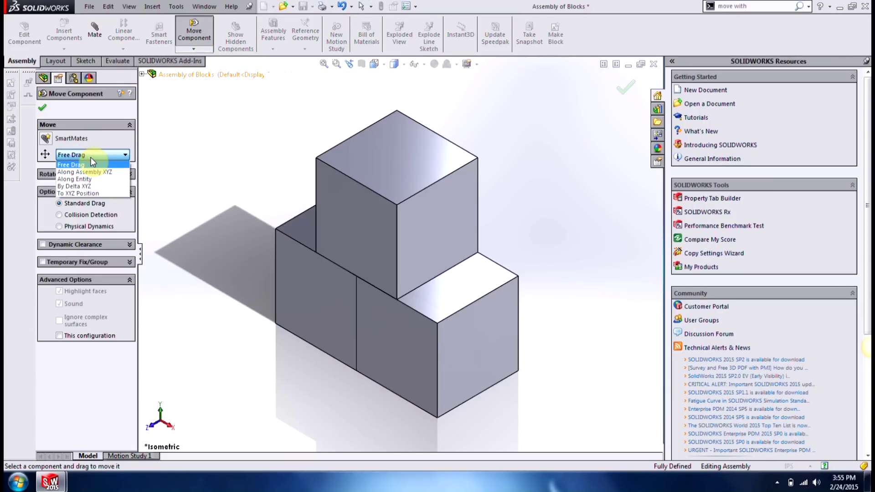
left_click(88, 186)
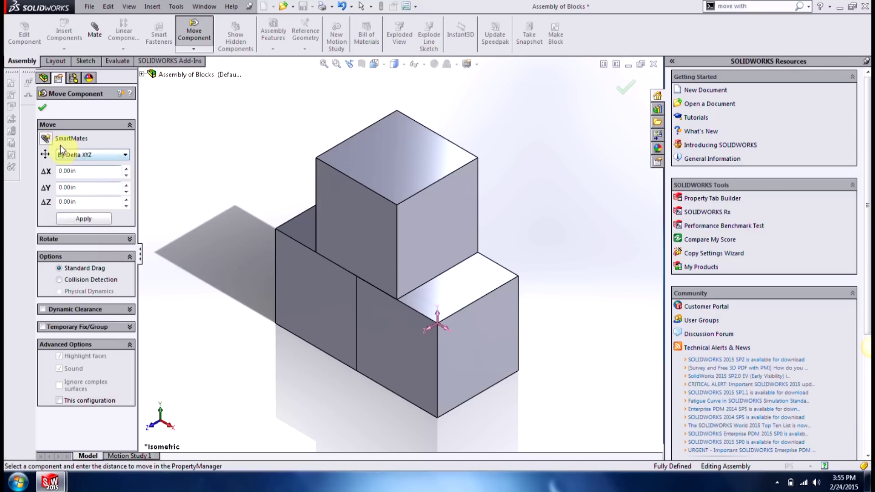
left_click(42, 109)
right_click(351, 224)
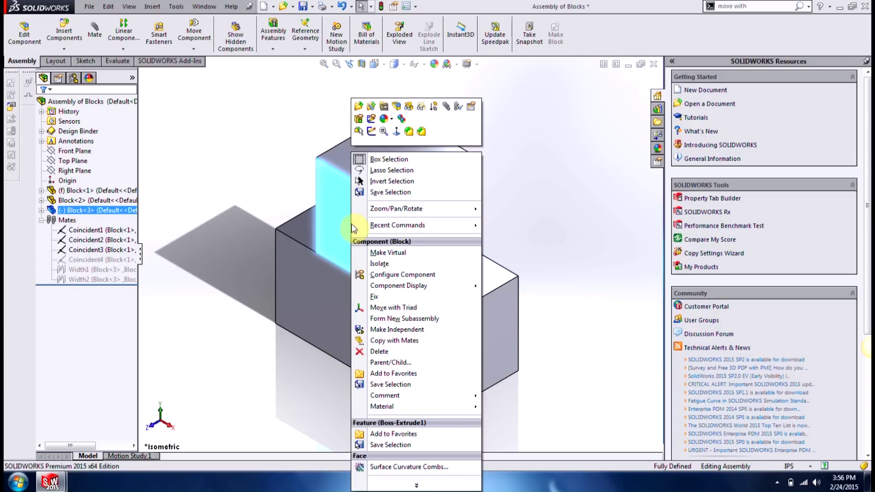
- Attach Move with Triad to the top block, hide its Delta XYZ box, and drag one arm
left_click(394, 308)
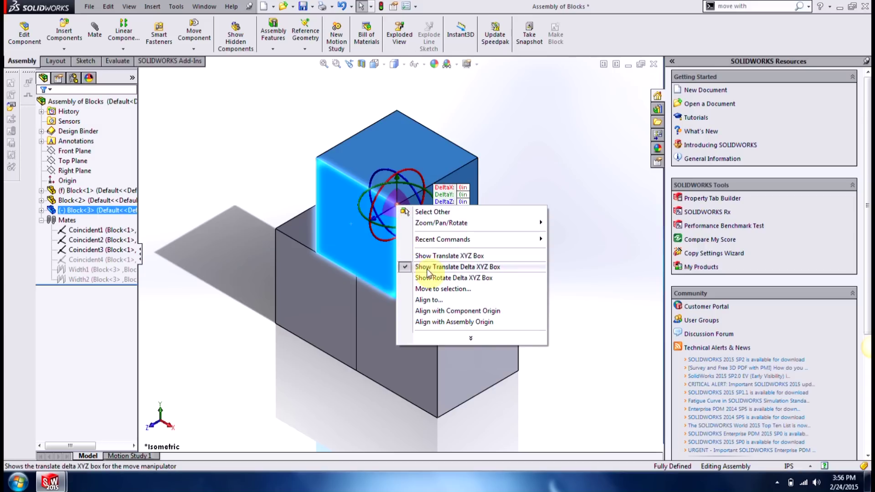
left_click(431, 270)
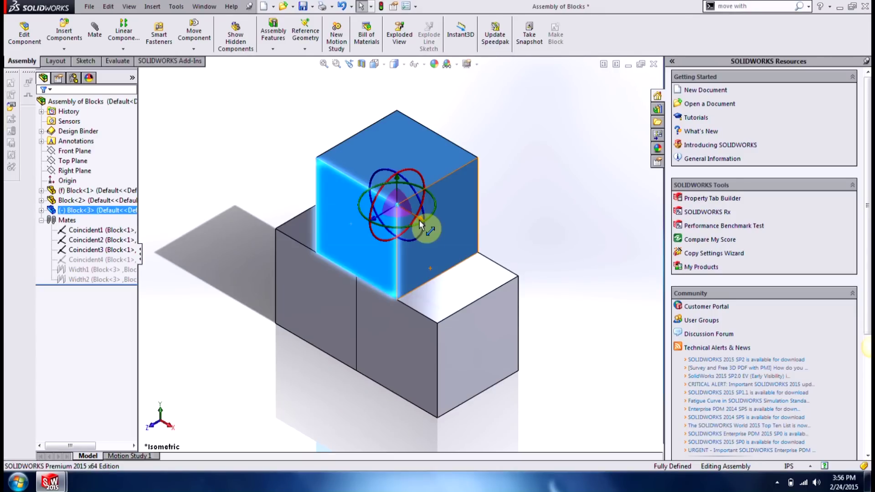
mouse_move(419, 220)
left_mouse_down()
mouse_move(447, 245)
mouse_move(495, 242)
mouse_move(433, 215)
left_mouse_up()
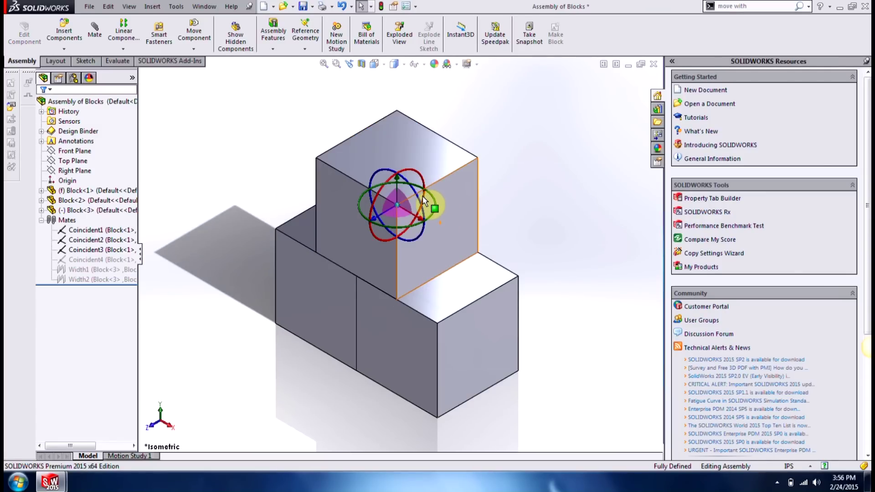
right_click(400, 208)
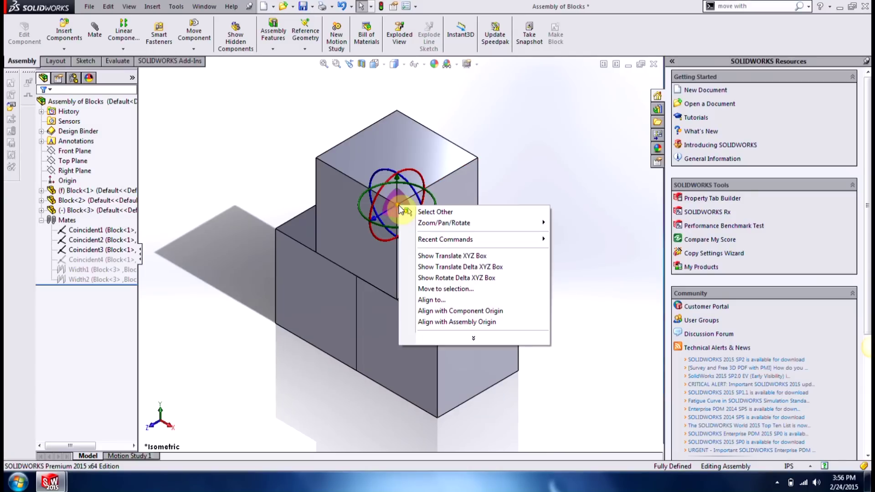
- Re-enable the Delta XYZ box and raise the top block 1in along Y three times
left_click(436, 267)
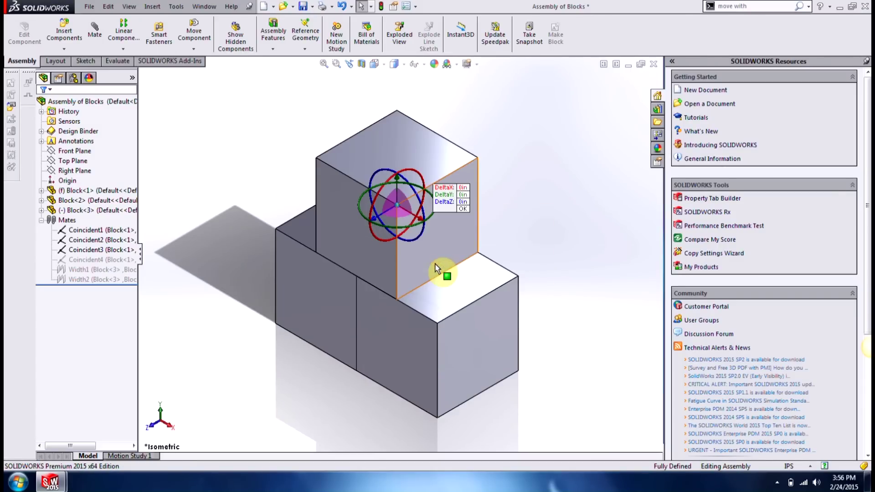
left_click(463, 196)
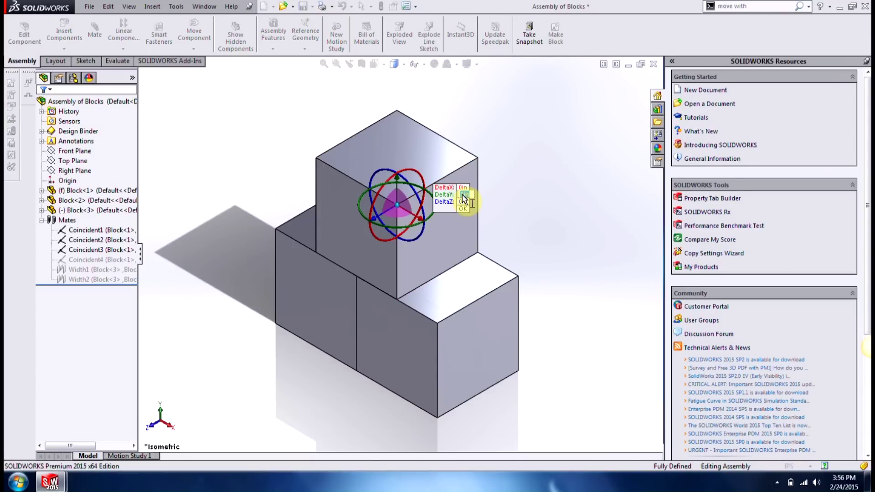
type("1")
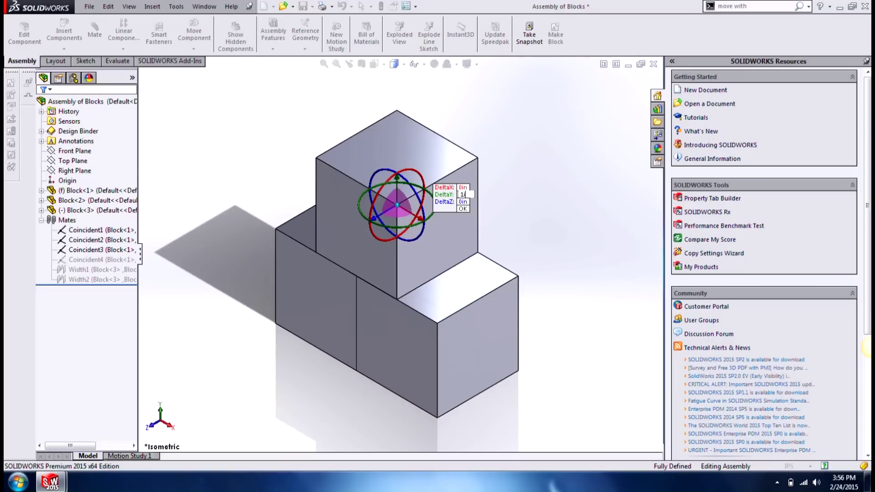
type("in")
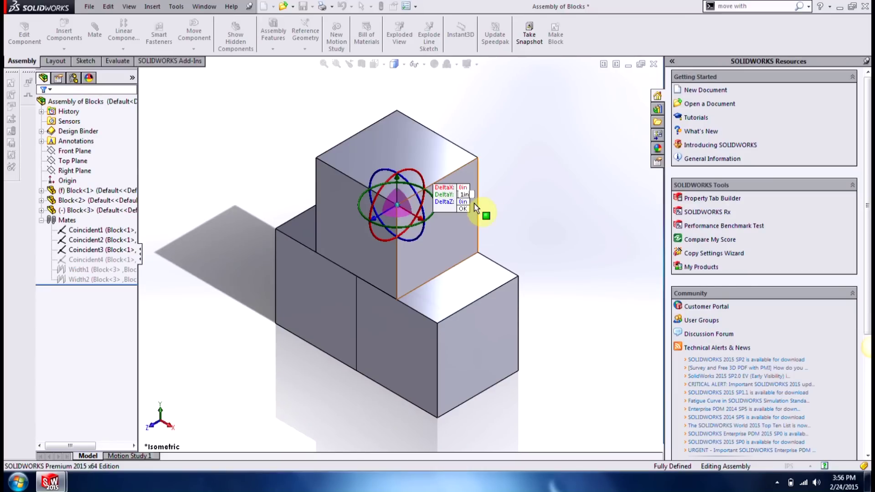
left_click(462, 208)
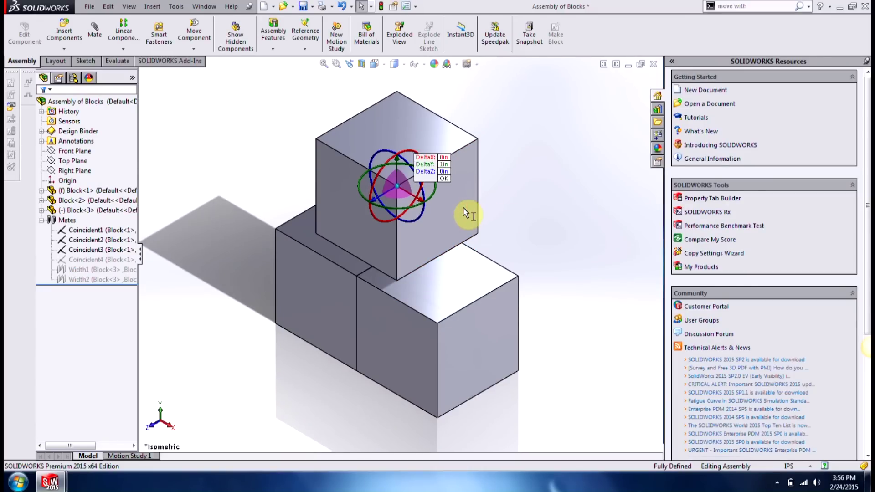
left_click(444, 178)
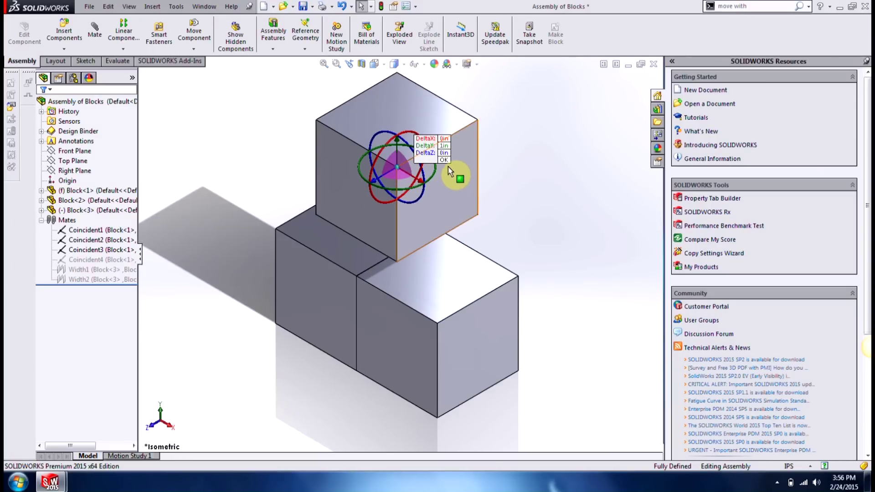
left_click(444, 162)
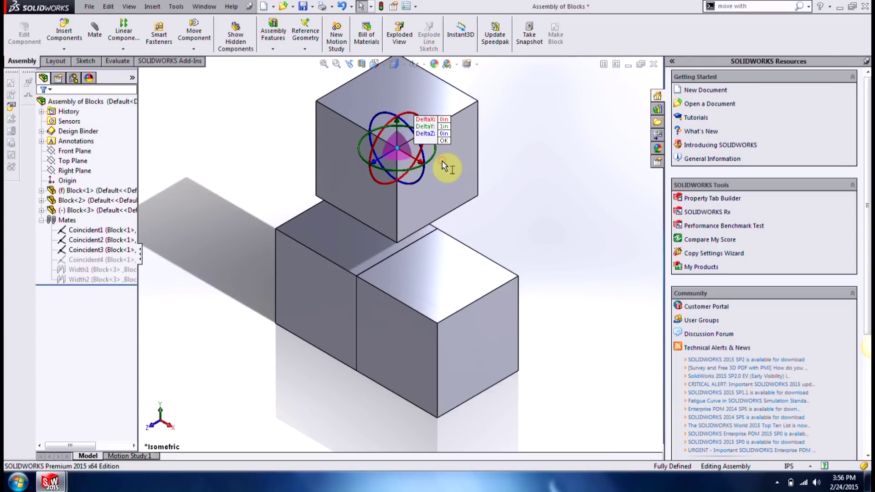
- Lower the top block by entering a DeltaY of -3in
left_click(444, 134)
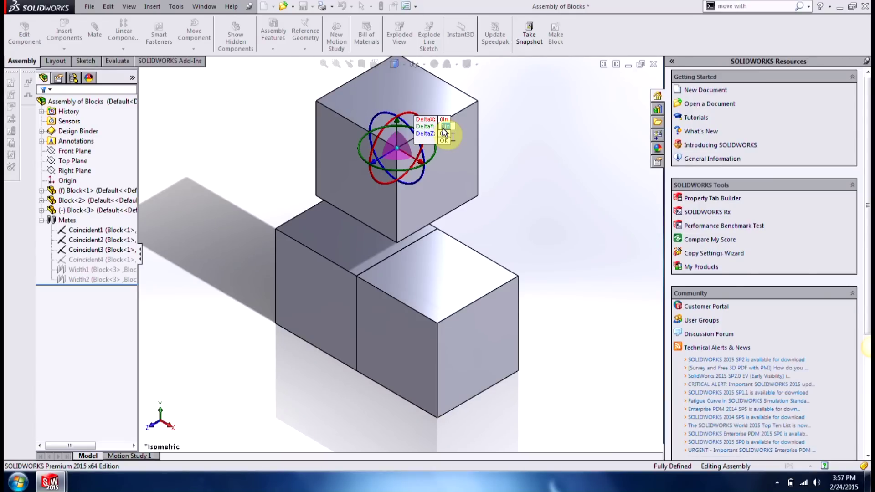
type("-3in")
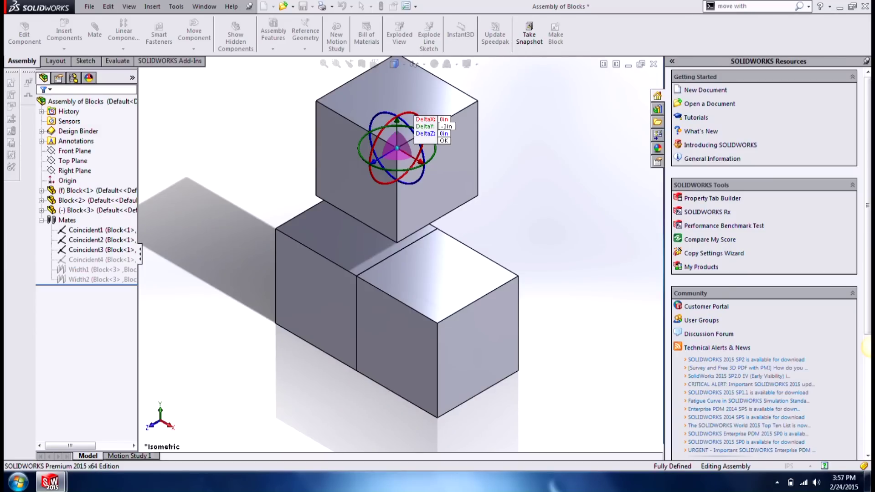
left_click(444, 140)
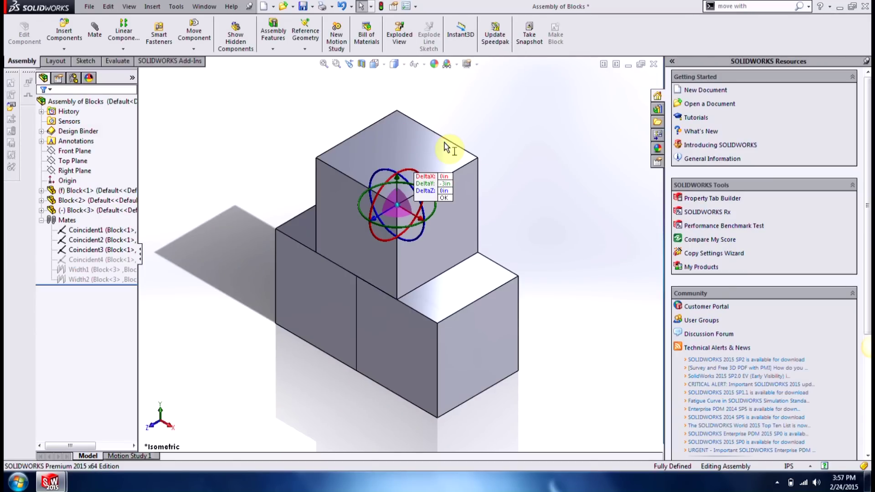